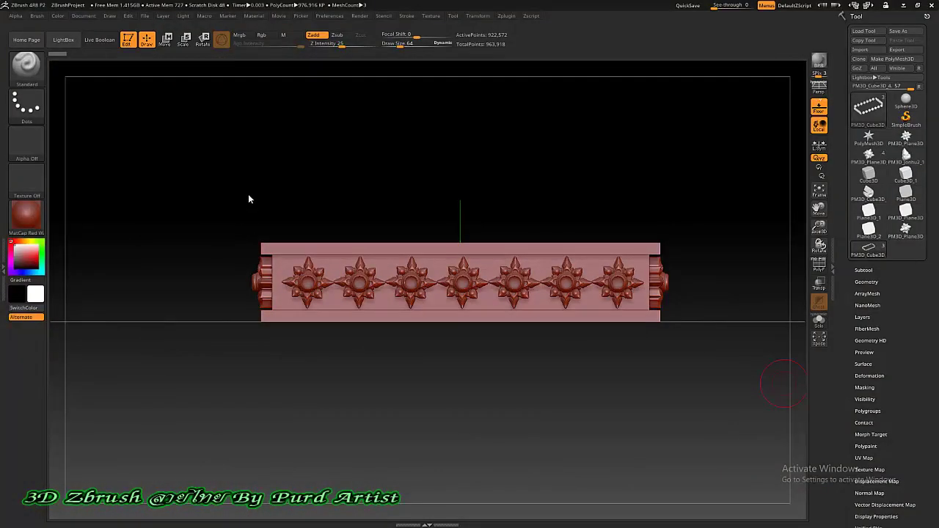
# - Compare the single flower ornament with the flower-decorated box, orbiting each to inspect it
pyautogui.click(907, 231)
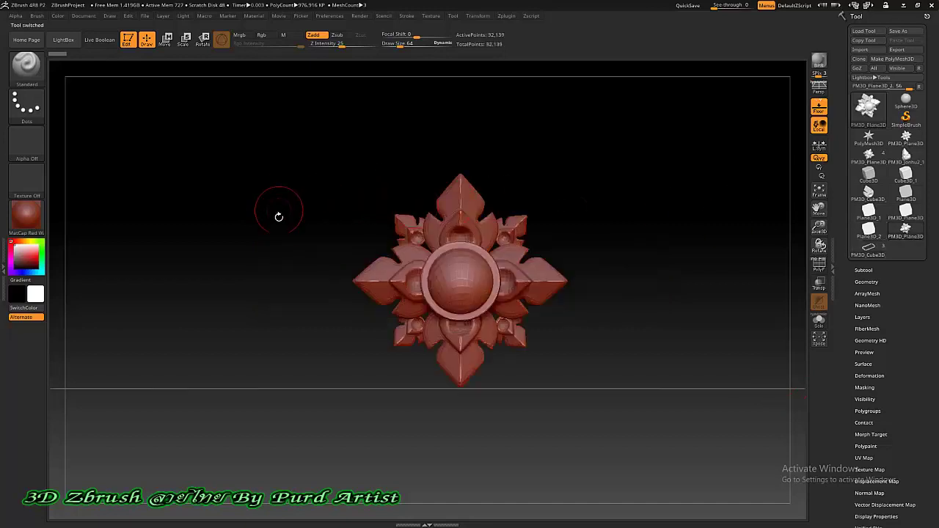
pyautogui.moveTo(279, 216)
pyautogui.mouseDown()
pyautogui.moveTo(289, 230)
pyautogui.moveTo(309, 232)
pyautogui.moveTo(272, 222)
pyautogui.moveTo(360, 204)
pyautogui.mouseUp()
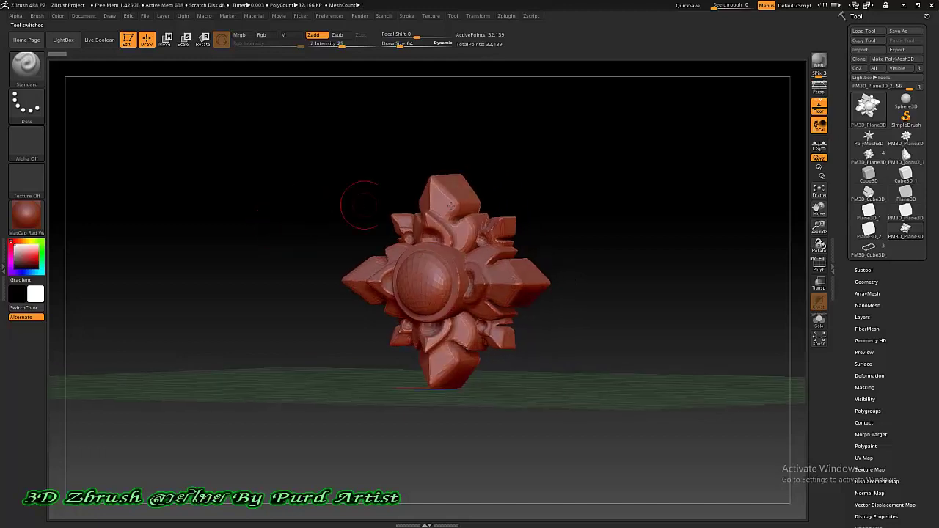
pyautogui.click(868, 248)
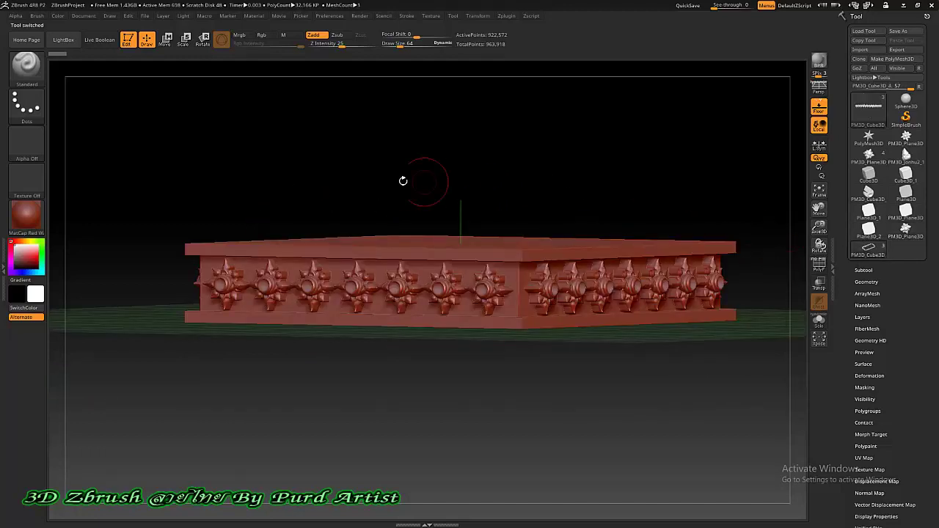
pyautogui.moveTo(241, 179)
pyautogui.mouseDown()
pyautogui.moveTo(245, 163)
pyautogui.moveTo(272, 178)
pyautogui.moveTo(266, 164)
pyautogui.moveTo(275, 170)
pyautogui.moveTo(255, 176)
pyautogui.moveTo(334, 197)
pyautogui.mouseUp()
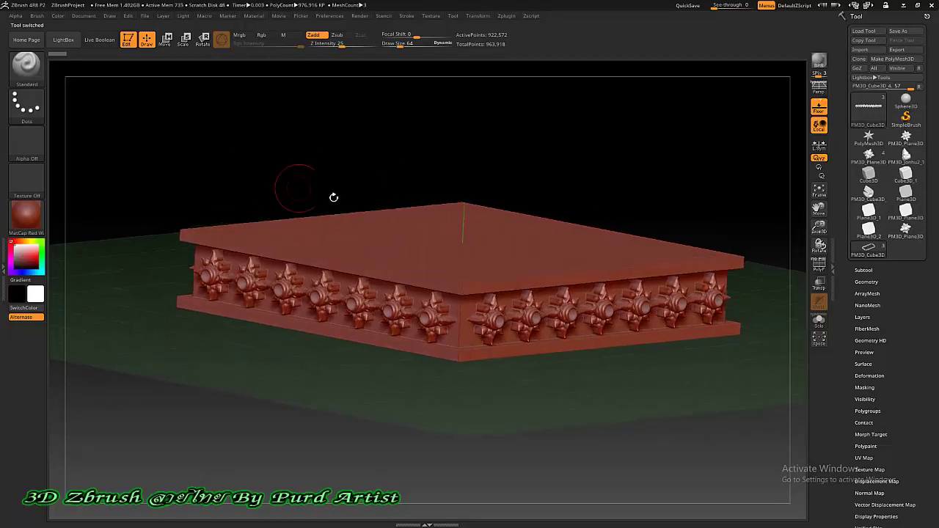
pyautogui.scroll(2, 486, 270)
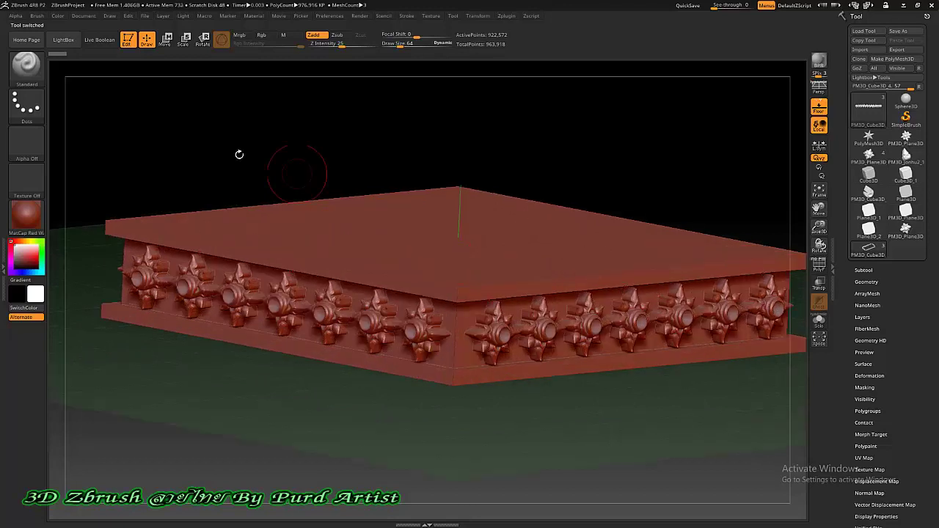
pyautogui.scroll(-2, 397, 252)
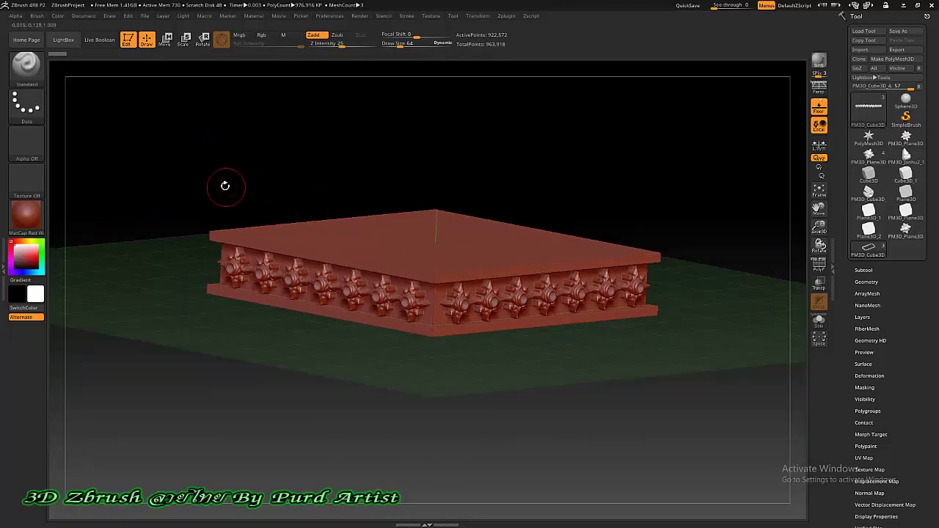
pyautogui.moveTo(225, 184); pyautogui.dragTo(291, 202)
pyautogui.scroll(2, 396, 286)
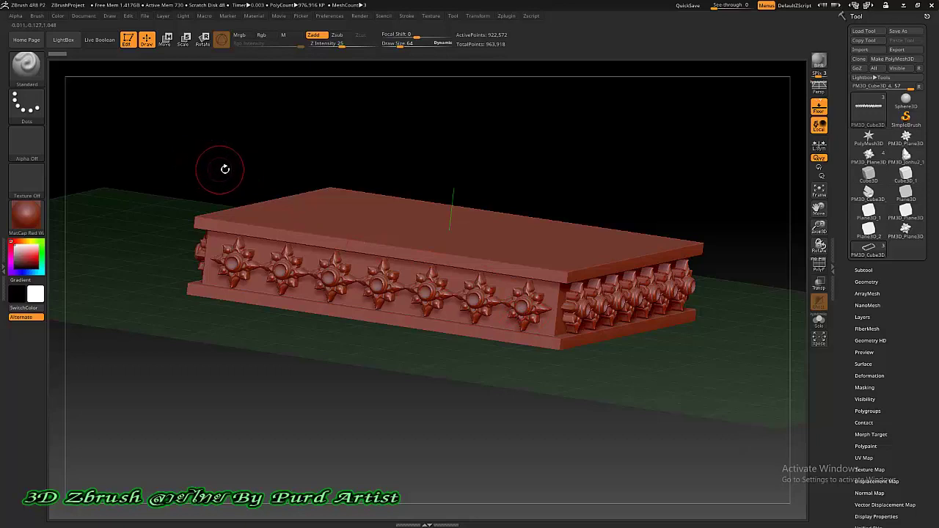
pyautogui.moveTo(220, 162); pyautogui.dragTo(229, 159)
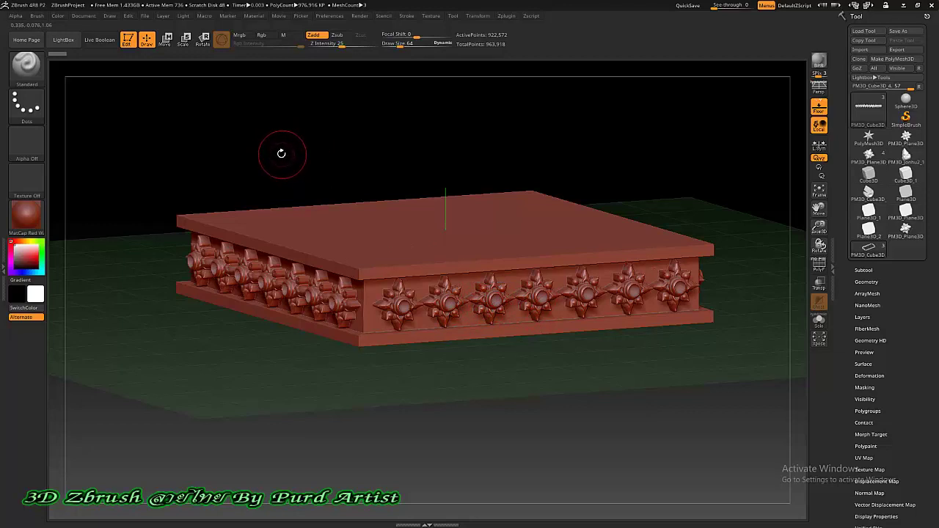
pyautogui.moveTo(280, 154); pyautogui.dragTo(291, 150)
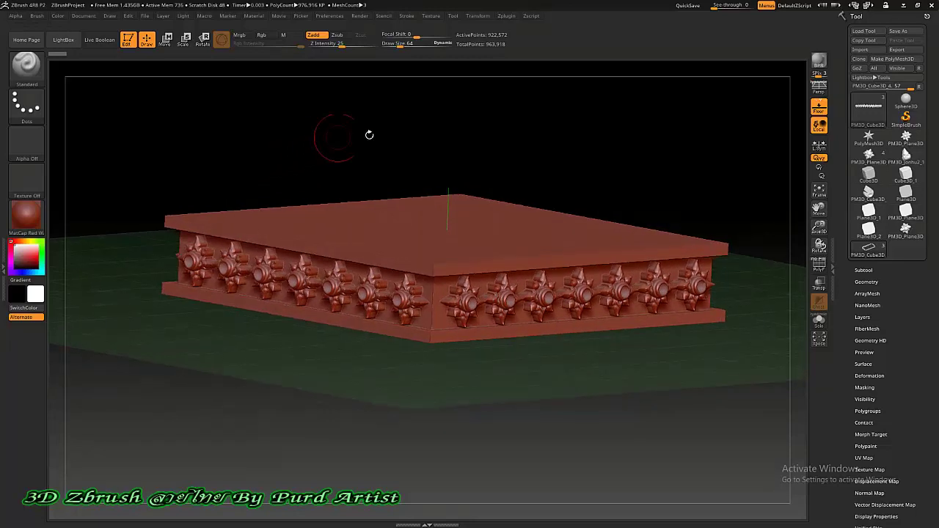
# - Switch to the single flower ornament and turn it to a slightly raised front view
pyautogui.click(905, 232)
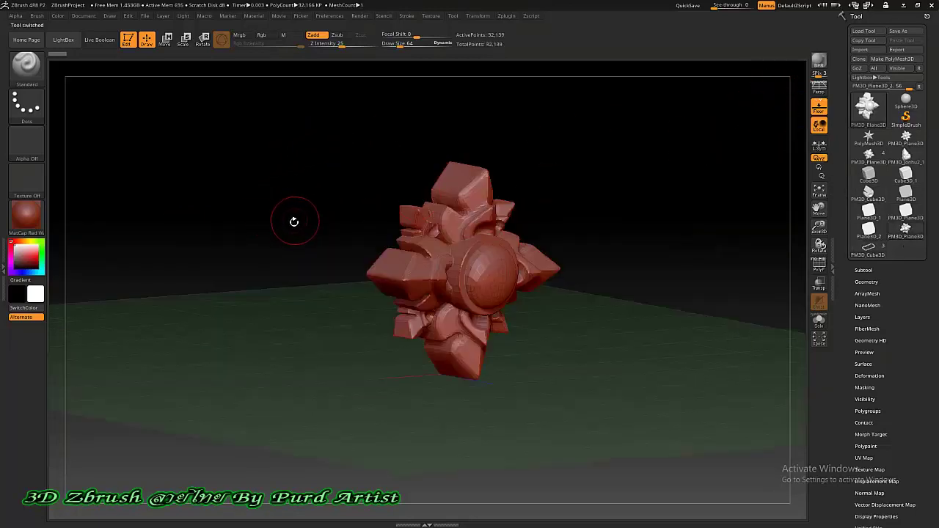
pyautogui.keyDown('shift'); pyautogui.moveTo(293, 222); pyautogui.dragTo(268, 210); pyautogui.keyUp('shift')
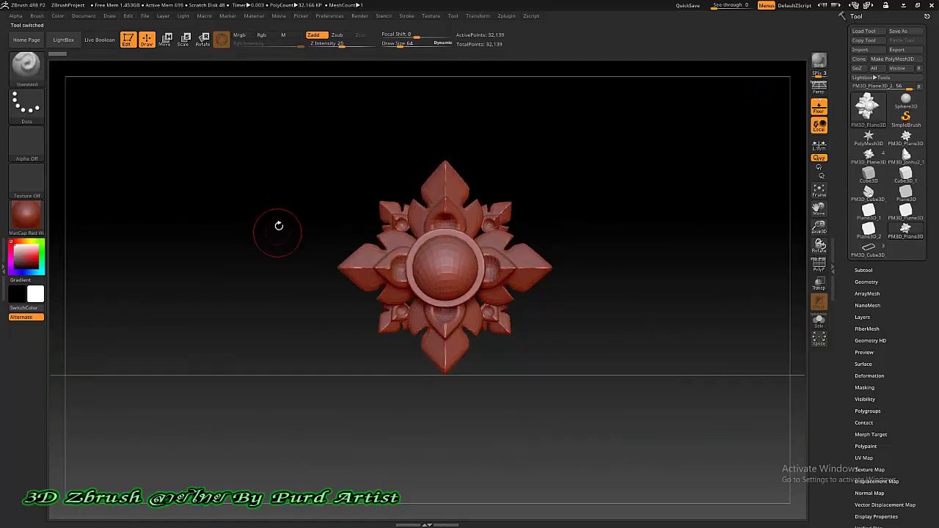
pyautogui.moveTo(291, 220)
pyautogui.mouseDown()
pyautogui.moveTo(299, 225)
pyautogui.moveTo(302, 215)
pyautogui.mouseUp()
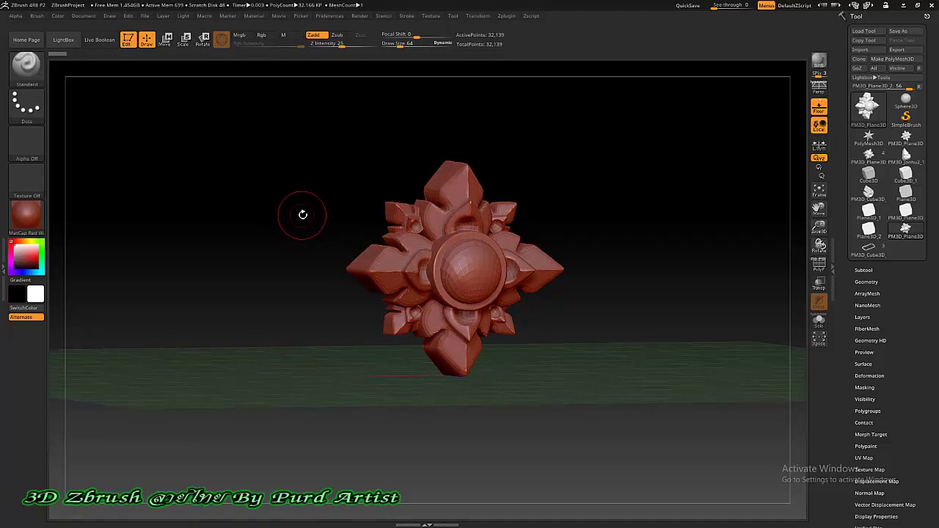
pyautogui.moveTo(302, 215)
pyautogui.mouseDown()
pyautogui.moveTo(291, 230)
pyautogui.moveTo(350, 222)
pyautogui.mouseUp()
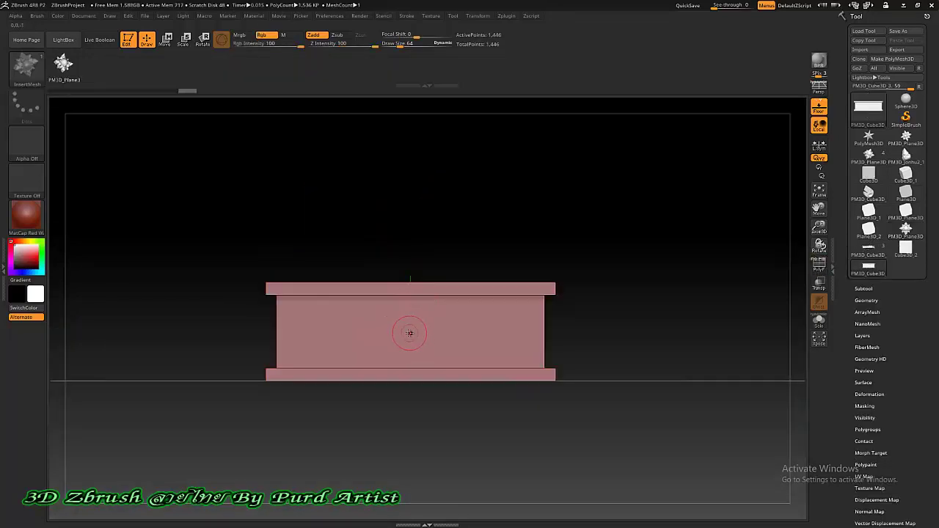
# - Insert two flower ornaments side by side on the block's front face, holding Shift to keep them aligned
pyautogui.moveTo(410, 331); pyautogui.dragTo(412, 303)
pyautogui.press('shift')
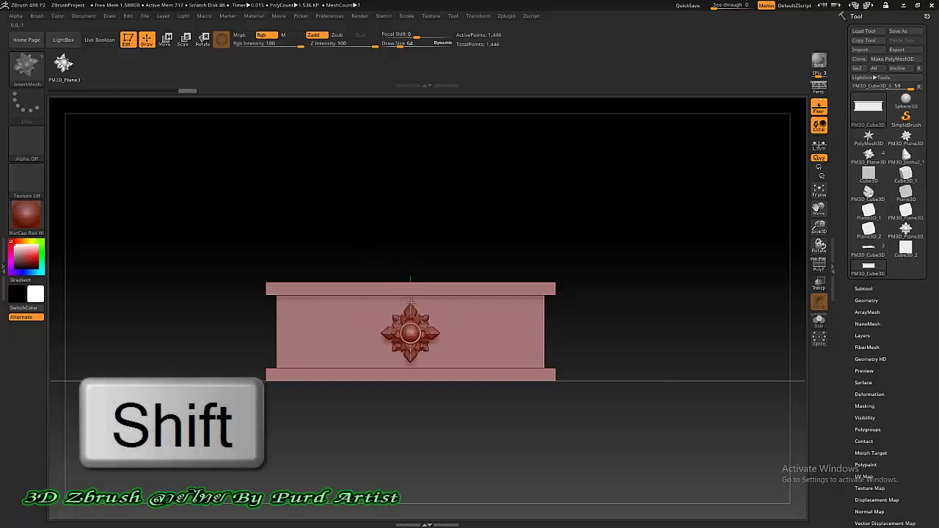
pyautogui.keyDown('shift'); pyautogui.moveTo(412, 303); pyautogui.dragTo(410, 302); pyautogui.keyUp('shift')
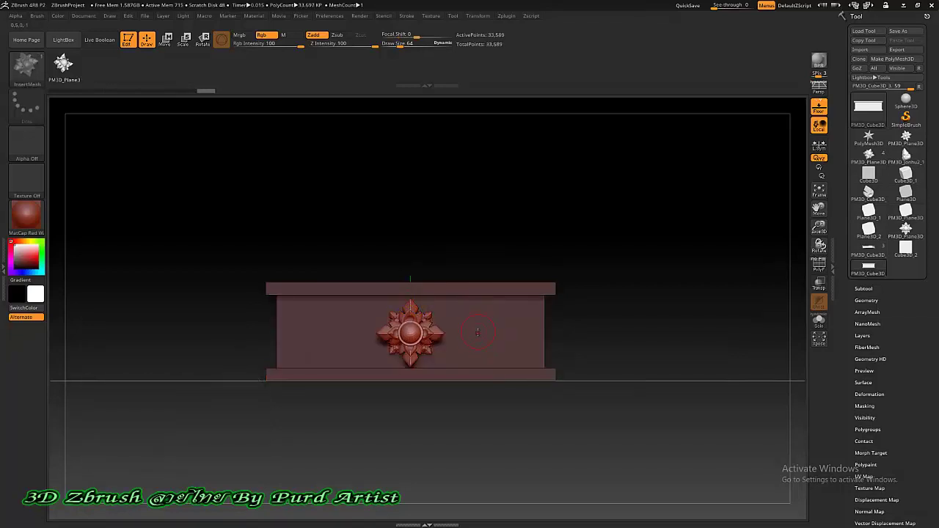
pyautogui.press('shift')
pyautogui.moveTo(478, 327); pyautogui.dragTo(482, 296)
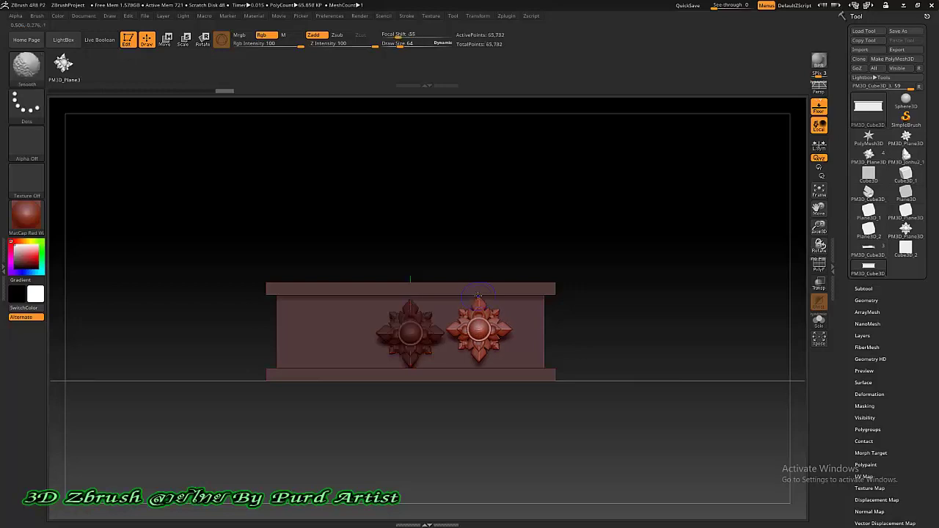
pyautogui.scroll(2, 480, 331)
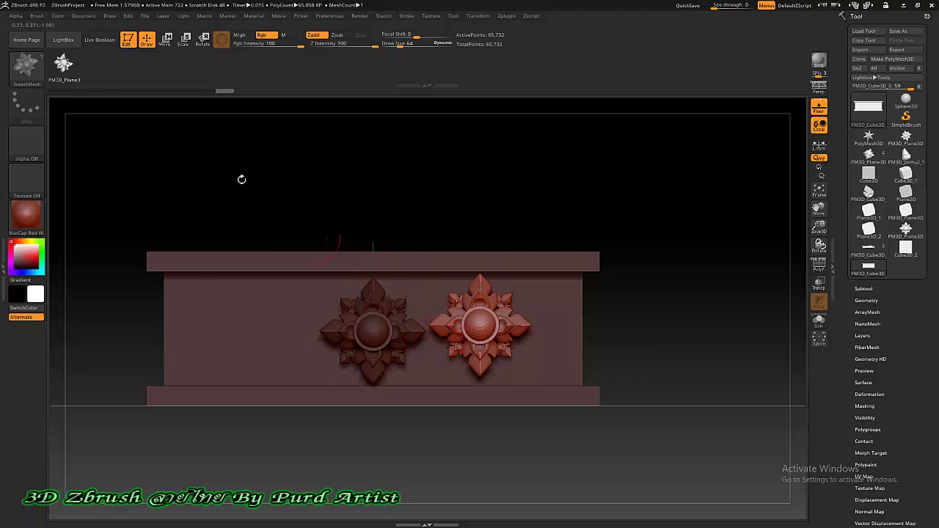
# - Nudge the right flower slightly down with the Move gizmo, then return to Draw mode
pyautogui.click(168, 39)
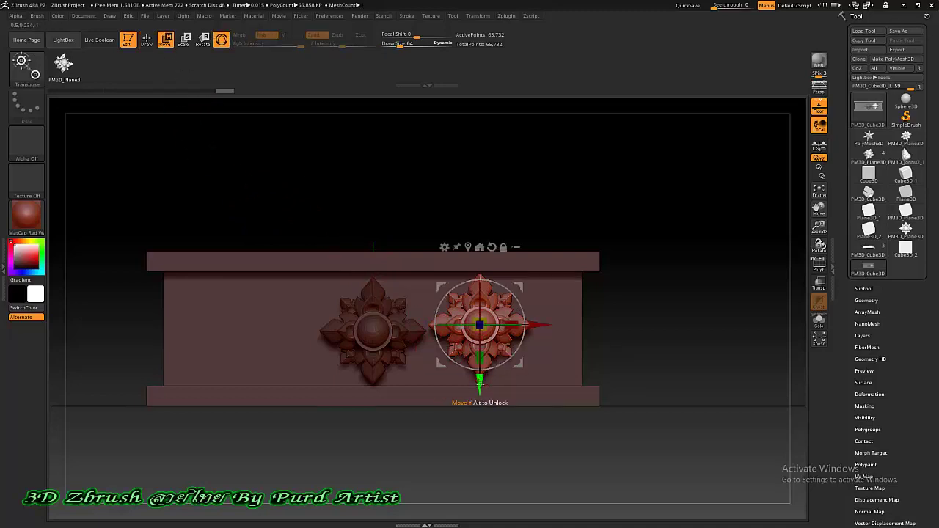
pyautogui.moveTo(480, 382); pyautogui.dragTo(480, 383)
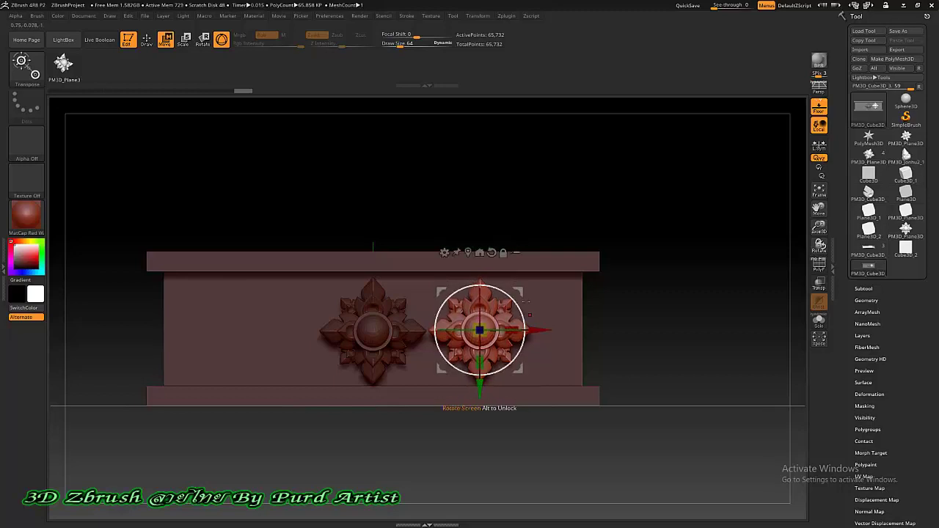
pyautogui.click(152, 40)
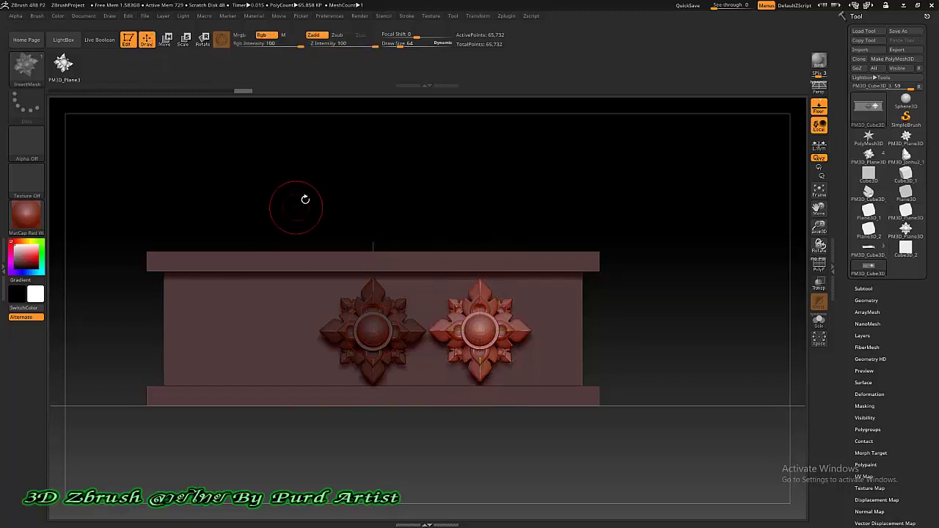
pyautogui.moveTo(304, 189)
pyautogui.mouseDown()
pyautogui.moveTo(317, 187)
pyautogui.moveTo(297, 188)
pyautogui.moveTo(306, 193)
pyautogui.mouseUp()
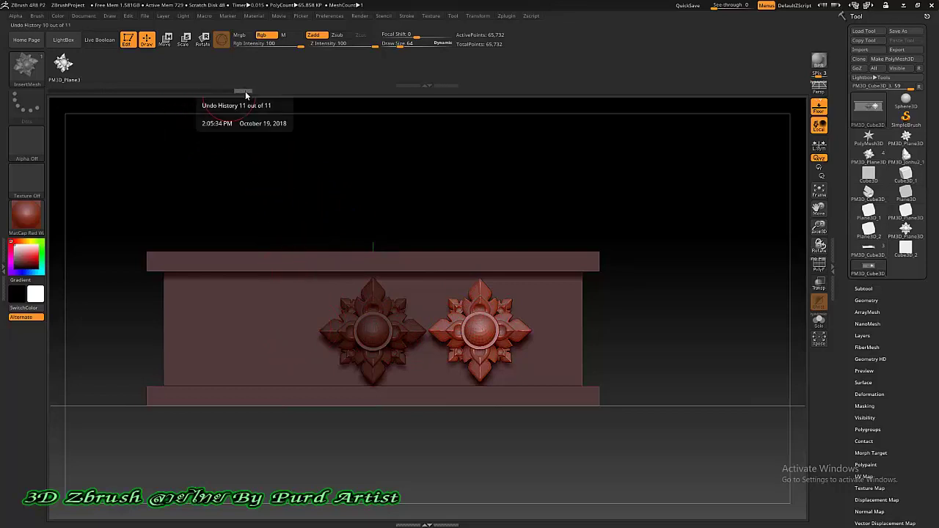
# - Undo back to the plain block, enable X symmetry, and insert a mirrored row of three flowers
pyautogui.moveTo(240, 90); pyautogui.dragTo(187, 87)
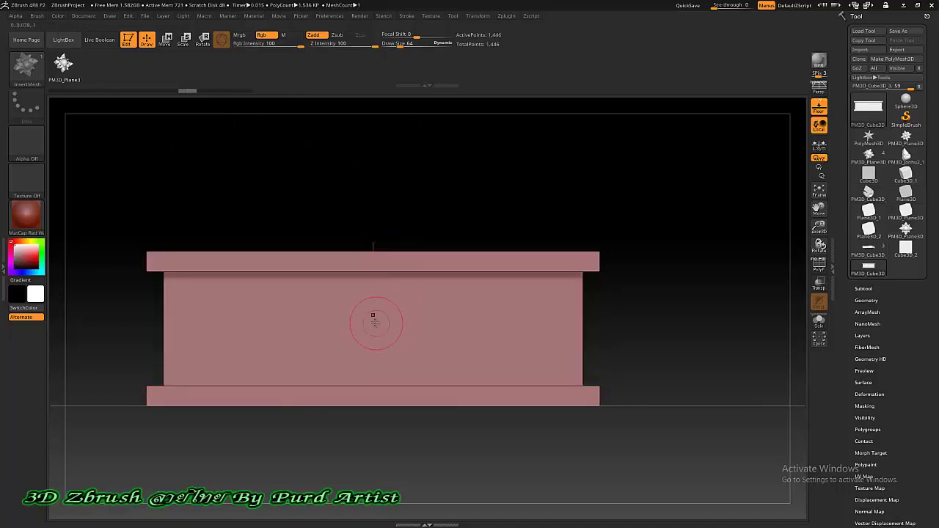
pyautogui.press('x')
pyautogui.moveTo(373, 330); pyautogui.dragTo(375, 279)
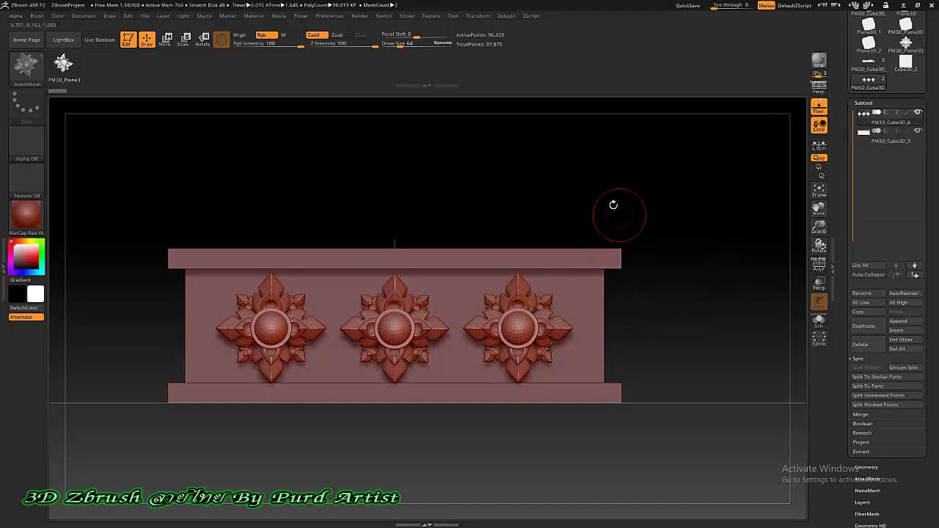
pyautogui.moveTo(633, 199)
pyautogui.mouseDown()
pyautogui.moveTo(607, 200)
pyautogui.moveTo(763, 147)
pyautogui.mouseUp()
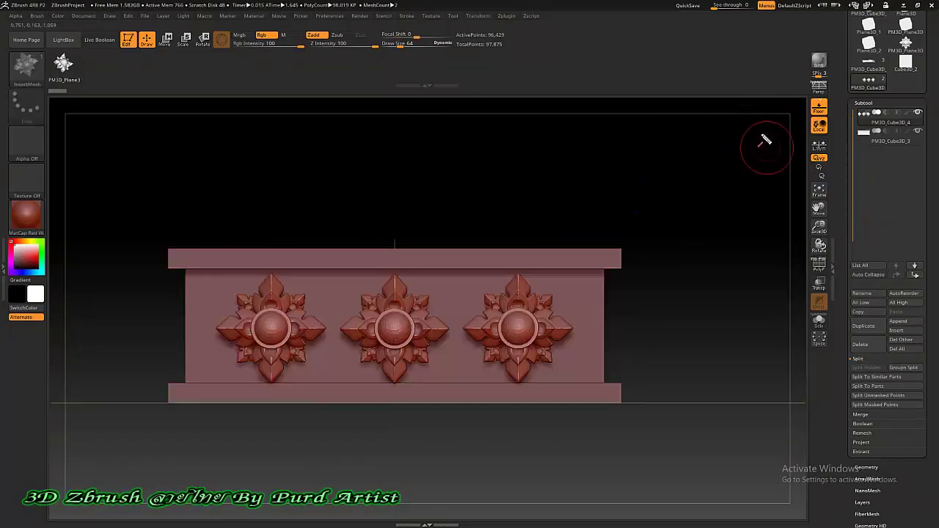
pyautogui.moveTo(765, 137); pyautogui.dragTo(858, 116)
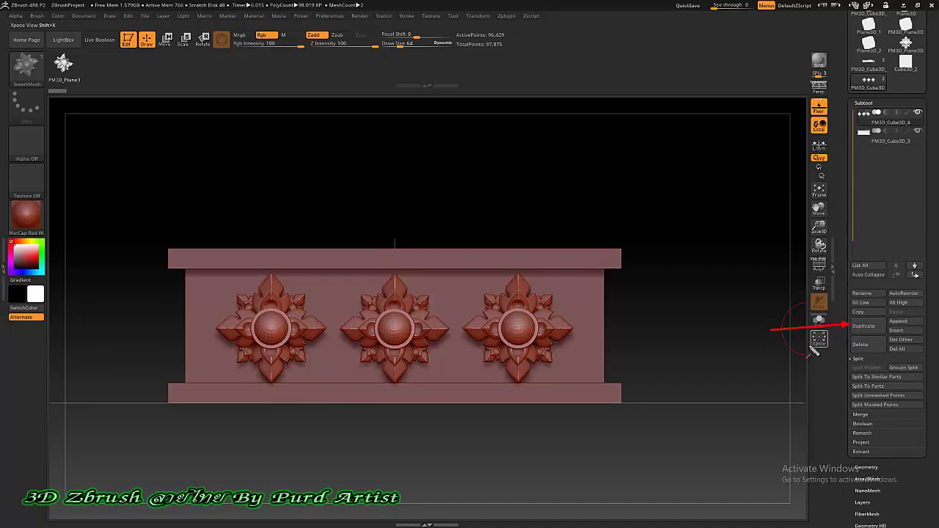
# - Duplicate the flower-row subtool, view the box's right side, and bring up the Deformation options
pyautogui.click(864, 326)
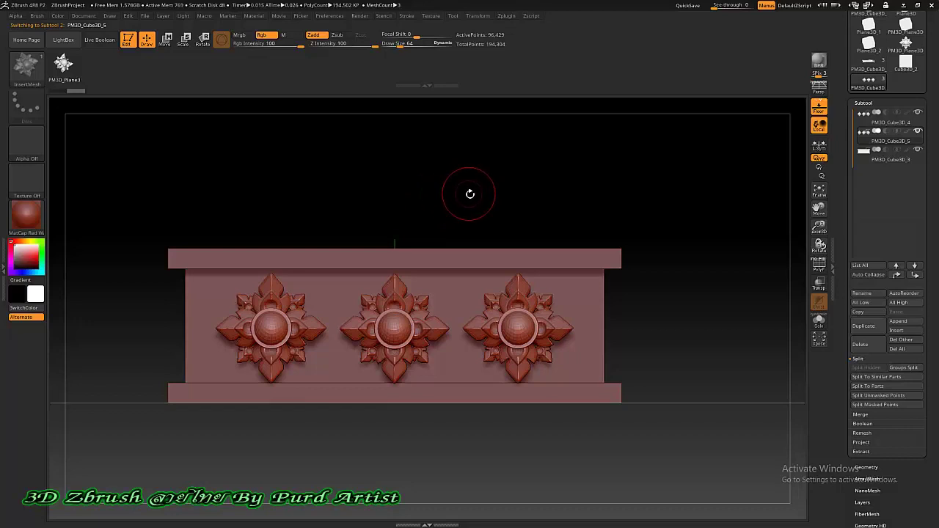
pyautogui.moveTo(470, 201)
pyautogui.mouseDown()
pyautogui.moveTo(441, 202)
pyautogui.moveTo(455, 193)
pyautogui.moveTo(350, 203)
pyautogui.moveTo(434, 195)
pyautogui.mouseUp()
pyautogui.moveTo(491, 198)
pyautogui.mouseDown()
pyautogui.moveTo(441, 228)
pyautogui.moveTo(455, 220)
pyautogui.moveTo(432, 218)
pyautogui.moveTo(461, 188)
pyautogui.mouseUp()
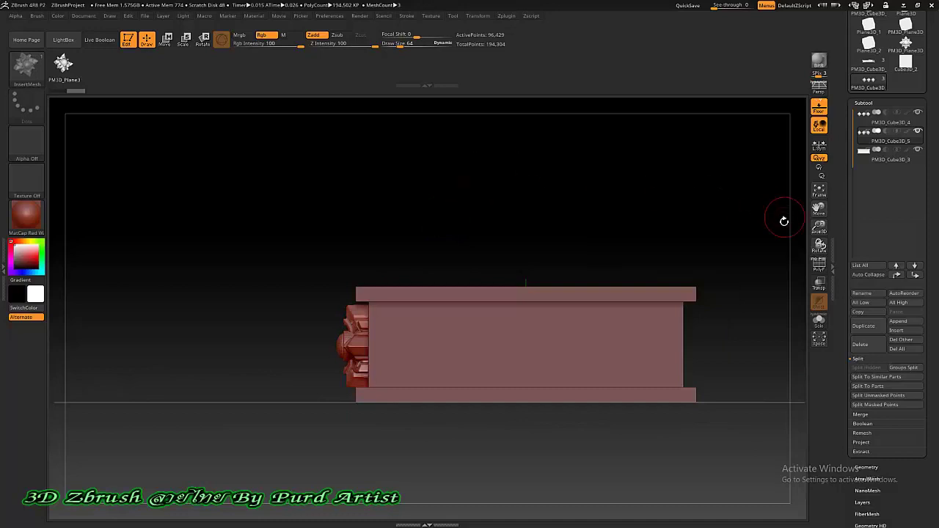
pyautogui.moveTo(841, 236)
pyautogui.mouseDown()
pyautogui.moveTo(844, 134)
pyautogui.moveTo(839, 213)
pyautogui.mouseUp()
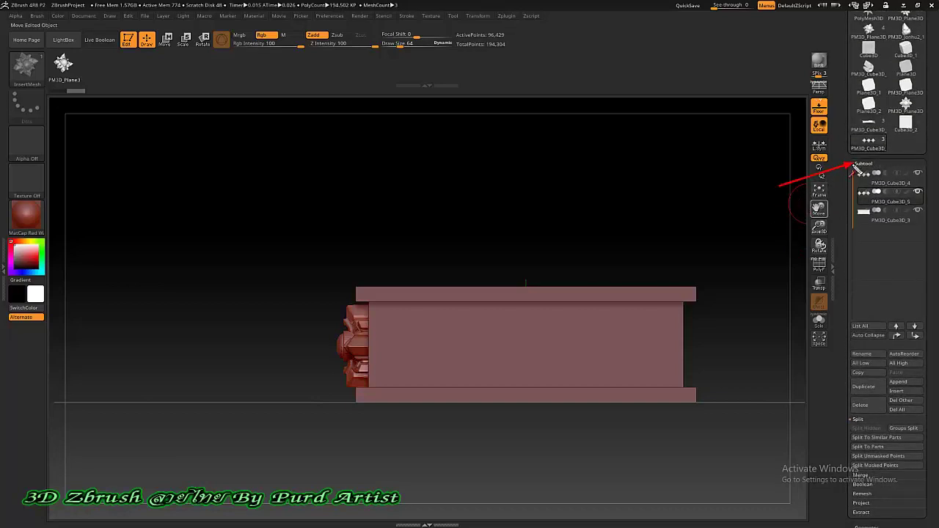
pyautogui.moveTo(843, 306); pyautogui.dragTo(844, 197)
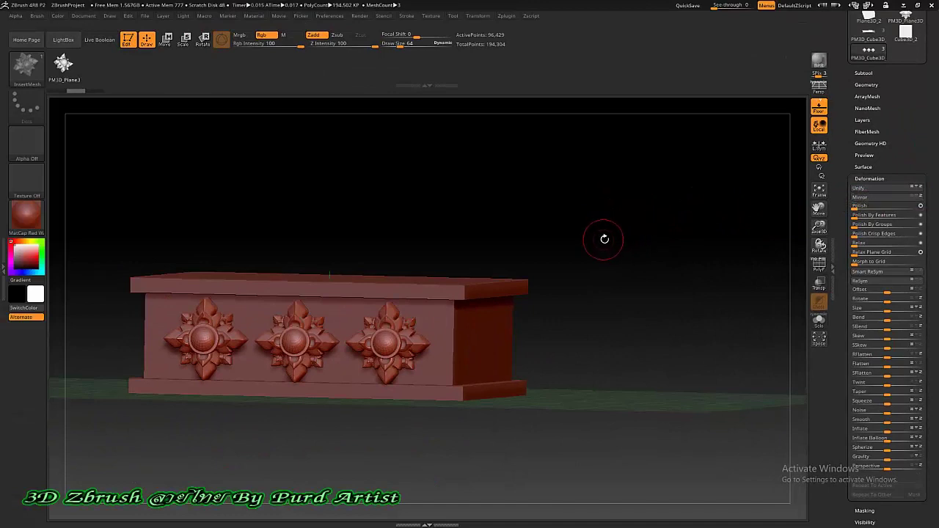
# - Mirror the duplicated flower row onto the opposite side face and orbit to check both rows
pyautogui.moveTo(617, 260); pyautogui.dragTo(453, 210)
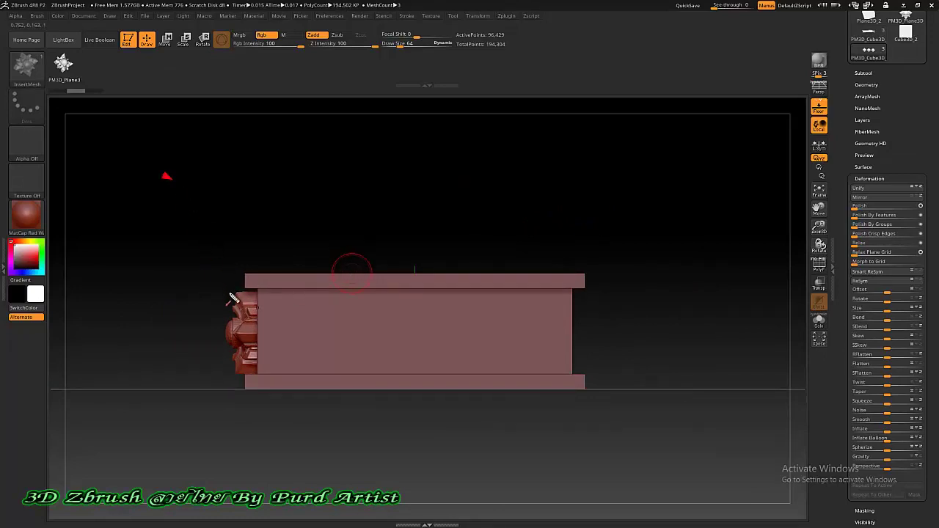
pyautogui.moveTo(232, 298); pyautogui.dragTo(231, 291)
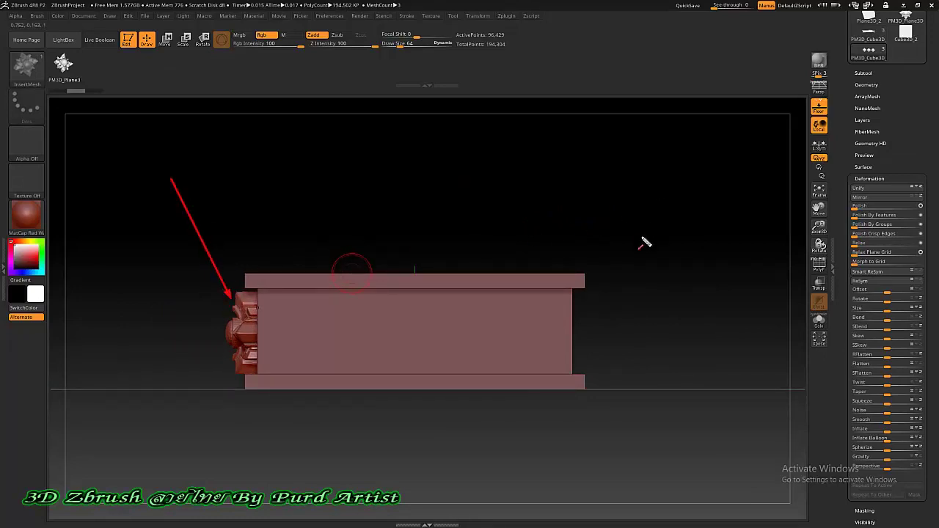
pyautogui.moveTo(686, 167); pyautogui.dragTo(589, 307)
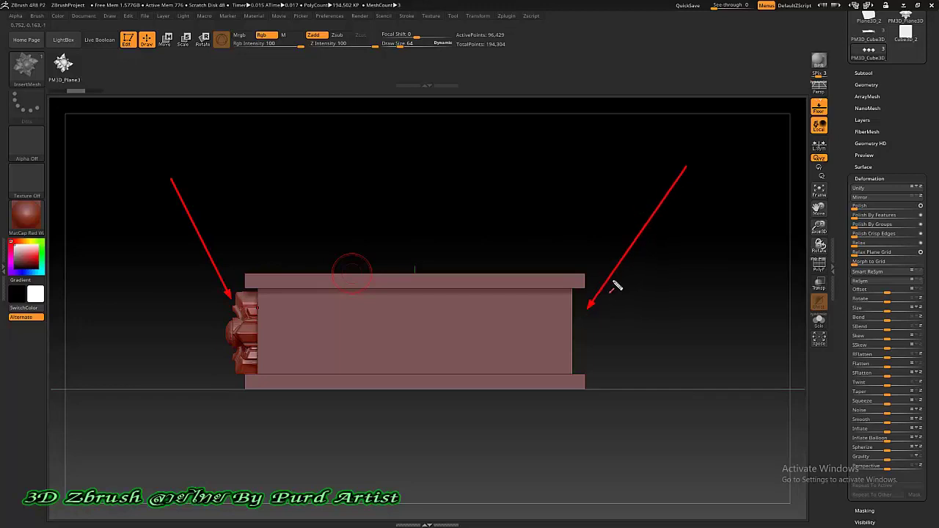
pyautogui.click(881, 198)
pyautogui.moveTo(528, 208)
pyautogui.mouseDown()
pyautogui.moveTo(490, 212)
pyautogui.moveTo(555, 212)
pyautogui.moveTo(495, 212)
pyautogui.moveTo(516, 213)
pyautogui.moveTo(510, 203)
pyautogui.mouseUp()
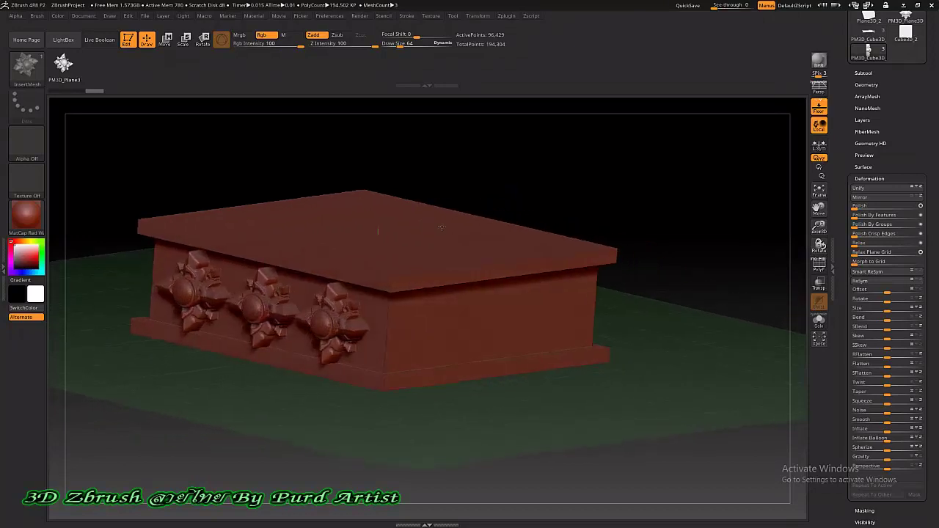
pyautogui.moveTo(416, 209); pyautogui.dragTo(502, 312)
pyautogui.moveTo(555, 189)
pyautogui.mouseDown()
pyautogui.moveTo(526, 178)
pyautogui.moveTo(650, 145)
pyautogui.mouseUp()
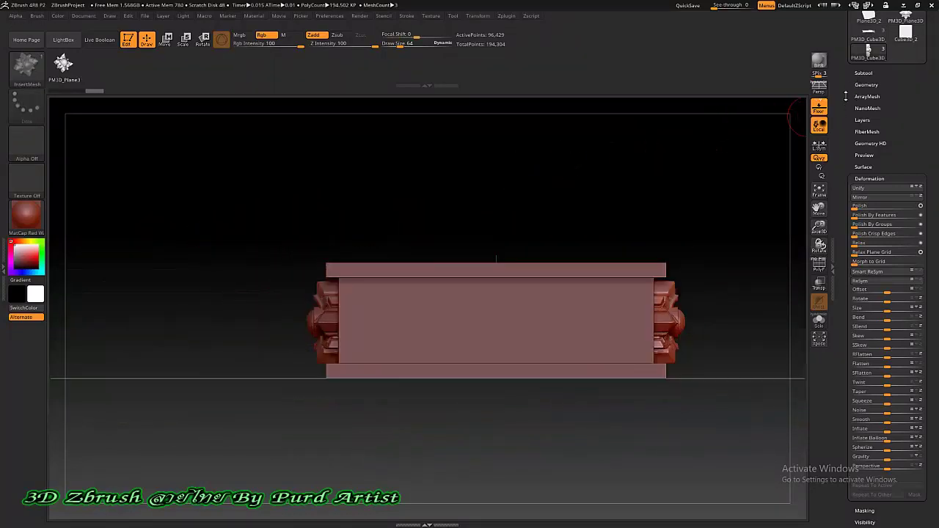
# - Duplicate the ornament rows and rotate the copy 90° around Y onto the adjacent faces
pyautogui.click(862, 72)
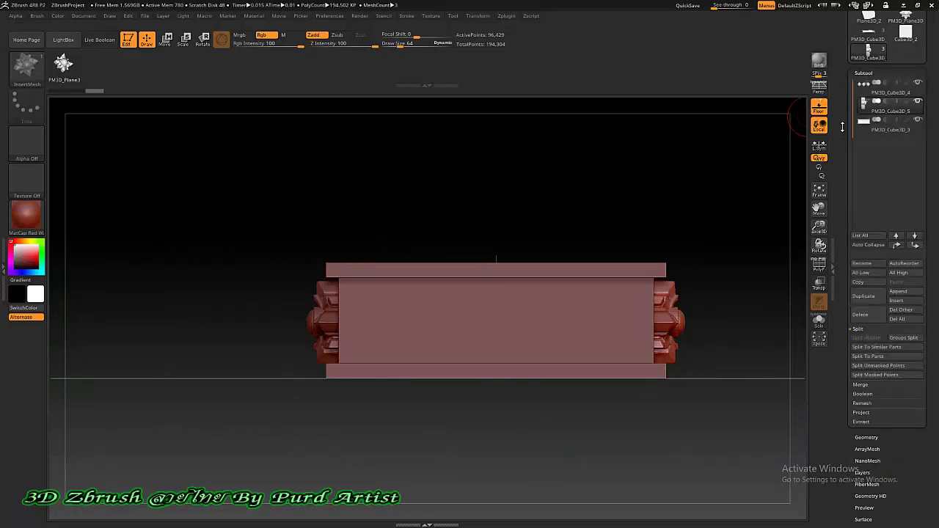
pyautogui.scroll(1, 842, 127)
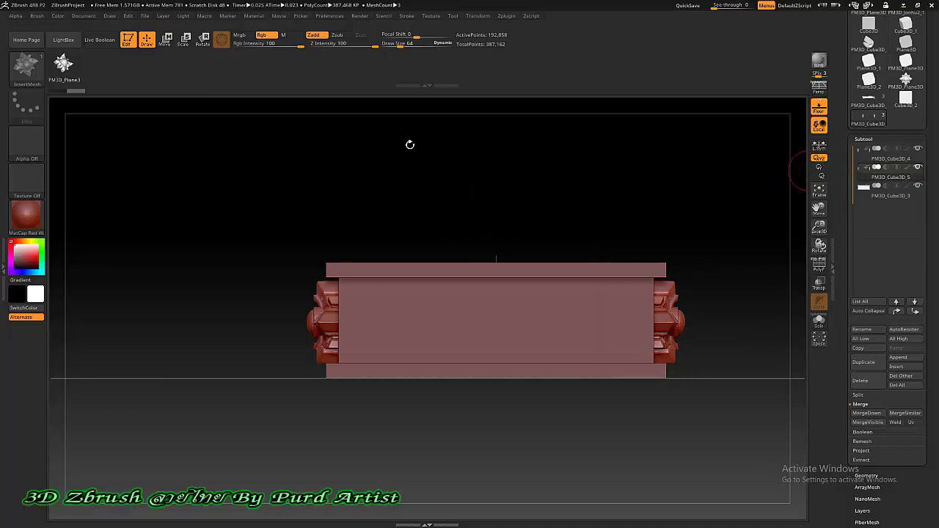
pyautogui.click(167, 39)
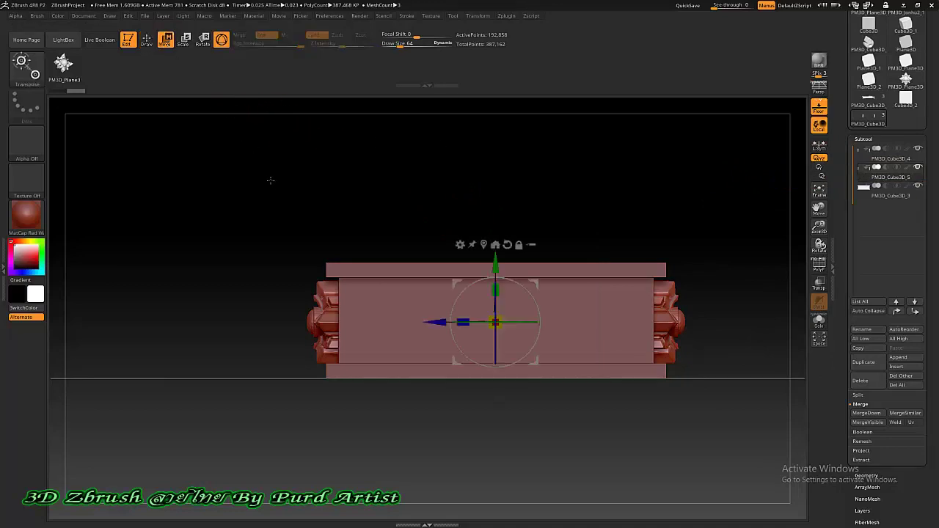
pyautogui.moveTo(268, 181)
pyautogui.mouseDown()
pyautogui.moveTo(281, 183)
pyautogui.moveTo(287, 200)
pyautogui.mouseUp()
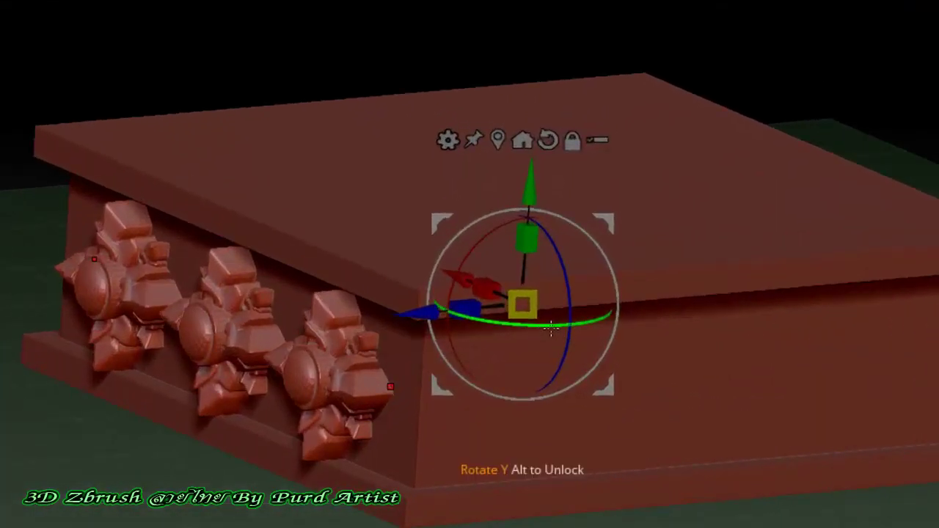
pyautogui.moveTo(811, 113)
pyautogui.mouseDown()
pyautogui.moveTo(661, 275)
pyautogui.moveTo(598, 316)
pyautogui.mouseUp()
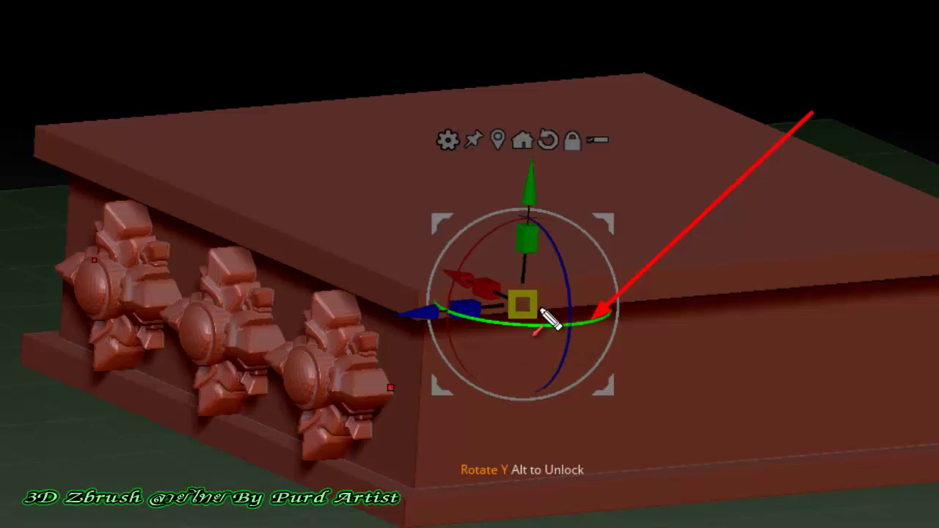
pyautogui.press('Escape')
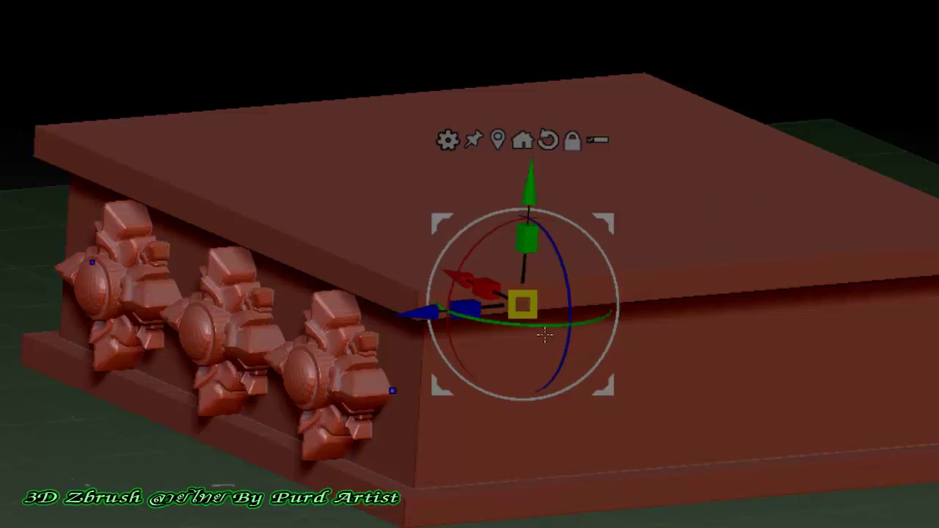
pyautogui.moveTo(546, 332)
pyautogui.mouseDown()
pyautogui.moveTo(425, 315)
pyautogui.moveTo(434, 317)
pyautogui.mouseUp()
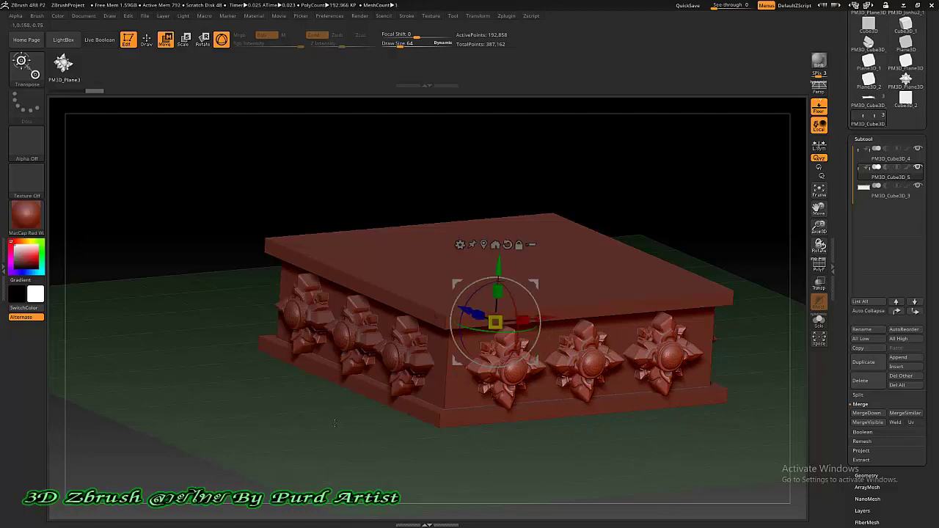
# - Orbit to inspect all four ornamented sides, exit the gizmo with Q, and return to front view
pyautogui.moveTo(334, 423)
pyautogui.mouseDown()
pyautogui.moveTo(389, 413)
pyautogui.moveTo(346, 415)
pyautogui.moveTo(313, 360)
pyautogui.mouseUp()
pyautogui.moveTo(260, 240)
pyautogui.mouseDown()
pyautogui.moveTo(297, 239)
pyautogui.moveTo(248, 230)
pyautogui.moveTo(309, 177)
pyautogui.mouseUp()
pyautogui.press('q')
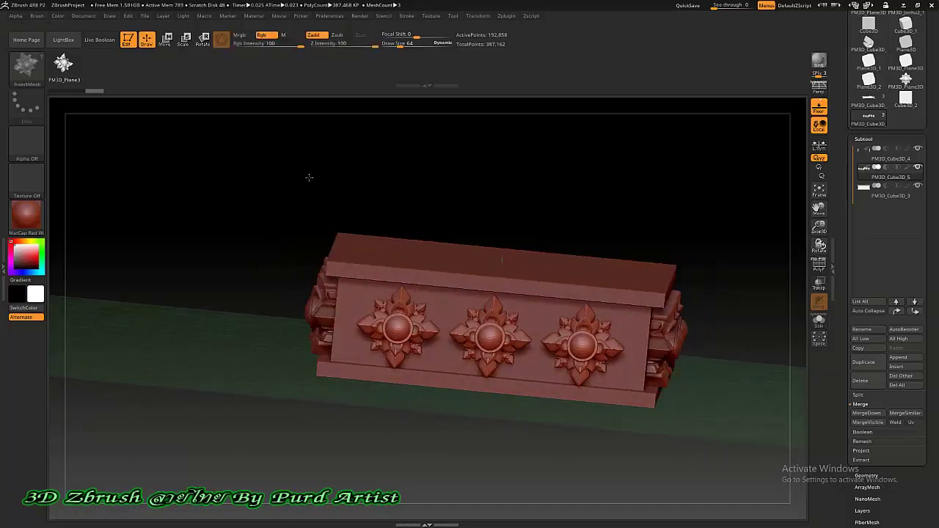
pyautogui.moveTo(259, 219)
pyautogui.mouseDown()
pyautogui.moveTo(235, 212)
pyautogui.moveTo(299, 185)
pyautogui.mouseUp()
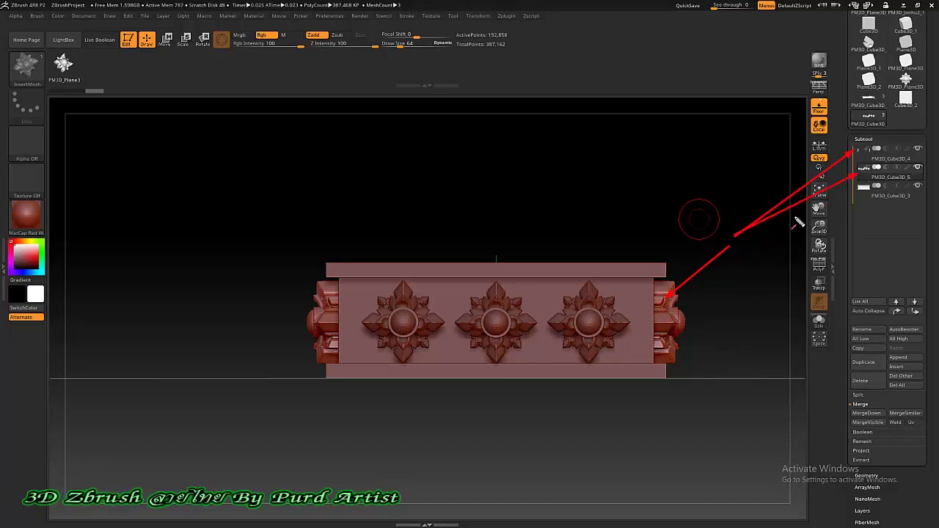
# - Select the top ornament subtool and MergeDown it into the ornaments below, confirming the warning
pyautogui.click(867, 157)
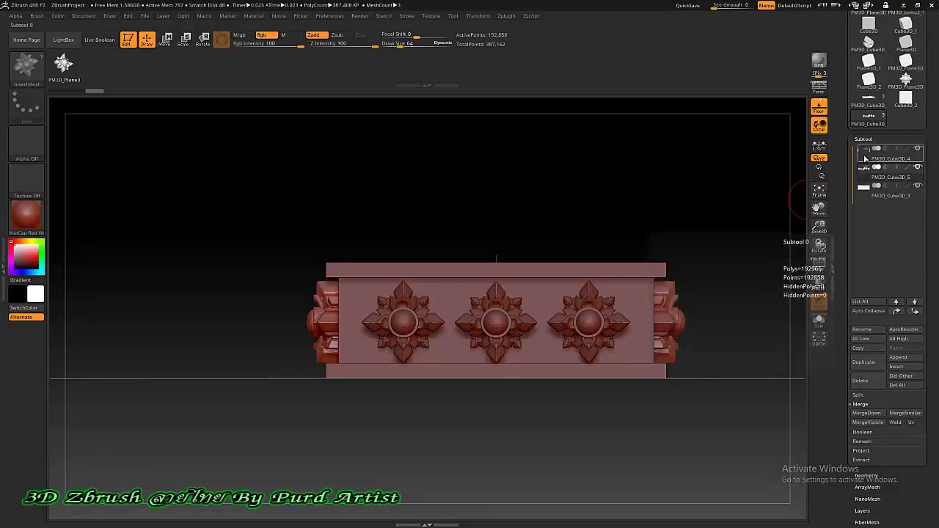
pyautogui.scroll(-2, 837, 209)
pyautogui.scroll(-3, 837, 209)
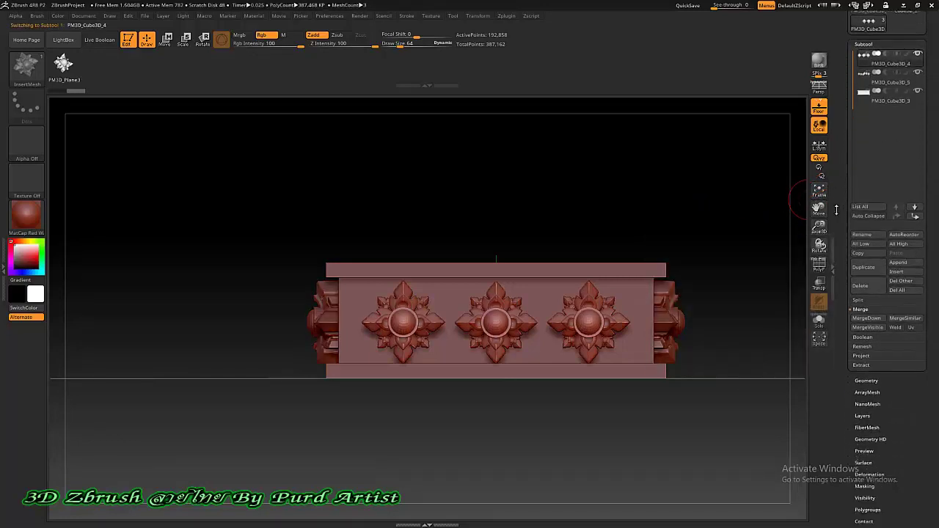
pyautogui.click(866, 319)
pyautogui.click(776, 339)
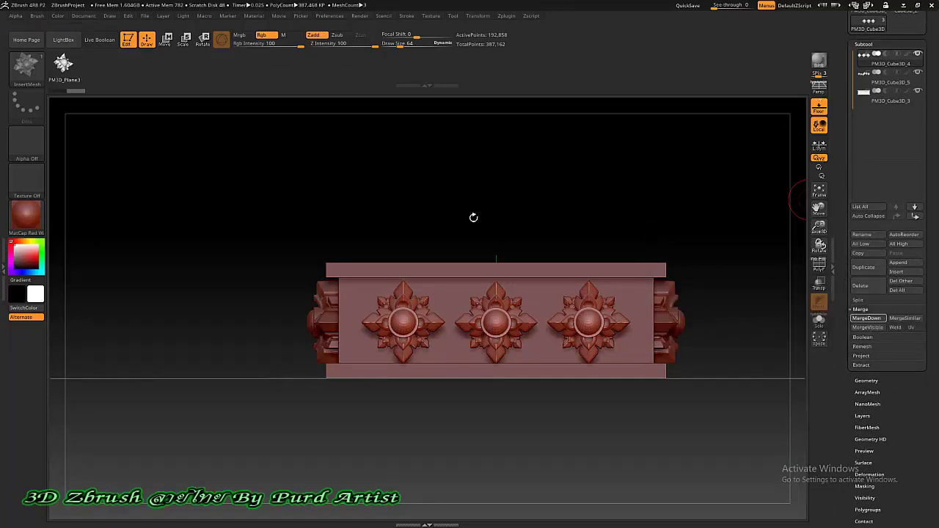
pyautogui.keyDown('alt'); pyautogui.moveTo(404, 195); pyautogui.dragTo(316, 210); pyautogui.keyUp('alt')
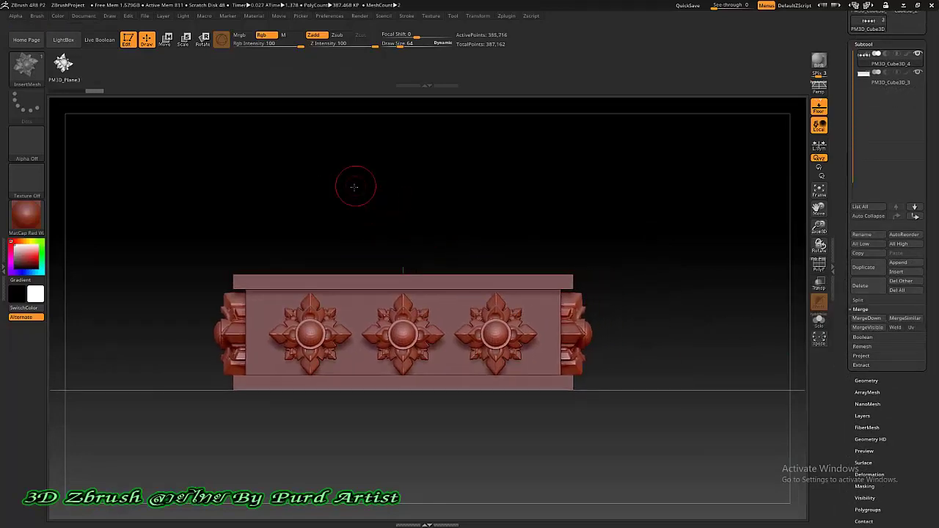
pyautogui.moveTo(355, 182)
pyautogui.keyDown('shift'); pyautogui.mouseDown()
pyautogui.moveTo(426, 201)
pyautogui.moveTo(369, 270)
pyautogui.moveTo(347, 242)
pyautogui.mouseUp(); pyautogui.keyUp('shift')
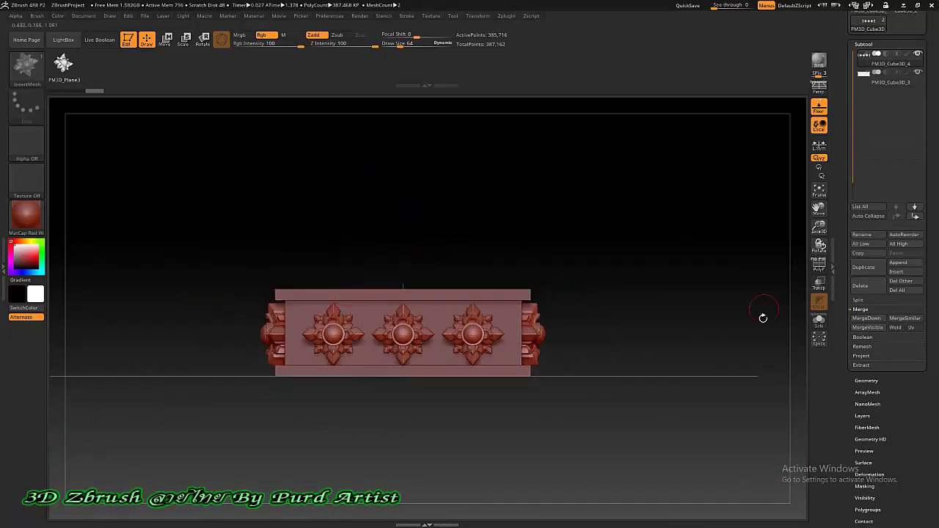
pyautogui.click(819, 340)
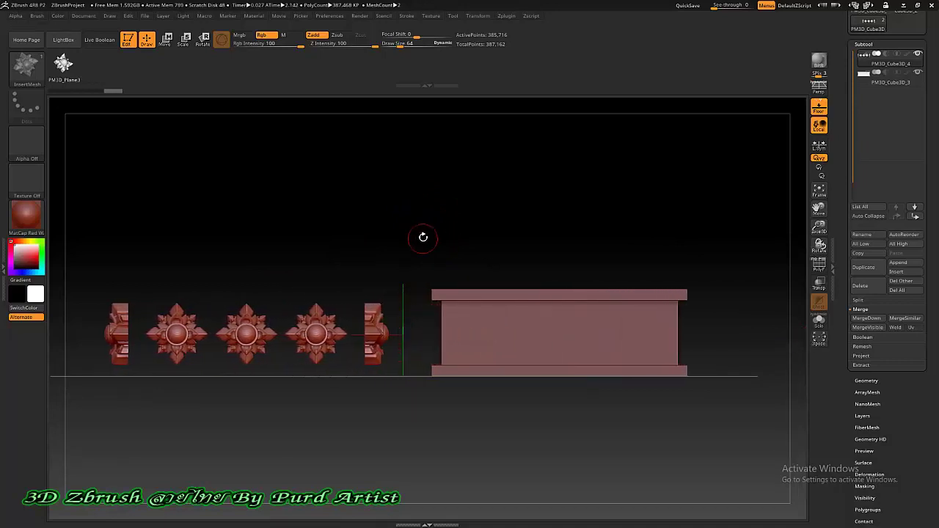
pyautogui.moveTo(479, 218); pyautogui.dragTo(469, 269)
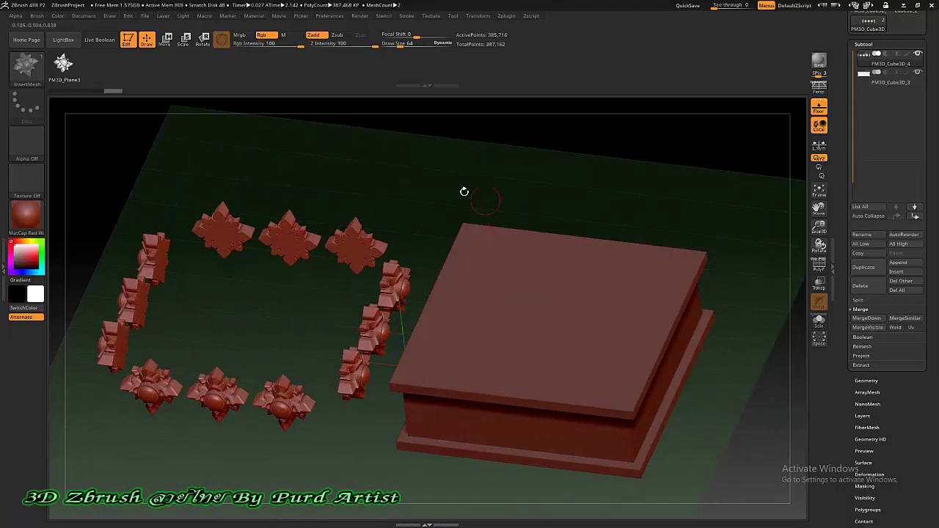
pyautogui.keyDown('shift'); pyautogui.moveTo(418, 214); pyautogui.dragTo(421, 176); pyautogui.keyUp('shift')
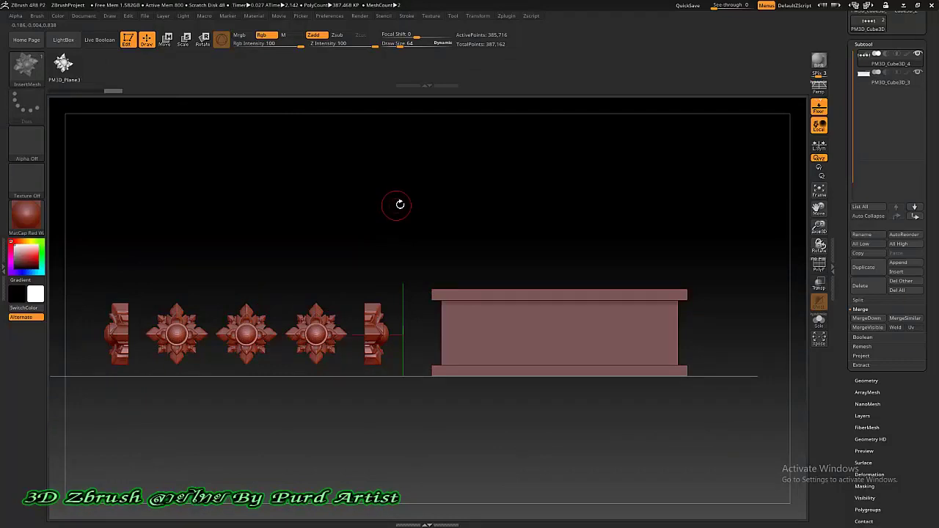
pyautogui.moveTo(397, 203)
pyautogui.mouseDown()
pyautogui.moveTo(386, 241)
pyautogui.moveTo(347, 221)
pyautogui.mouseUp()
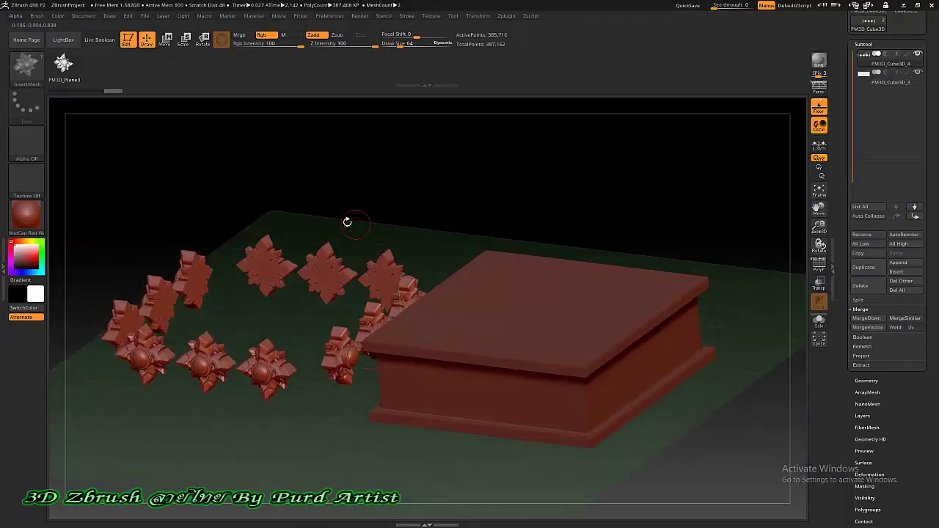
pyautogui.moveTo(651, 443)
pyautogui.mouseDown()
pyautogui.moveTo(570, 258)
pyautogui.moveTo(499, 262)
pyautogui.mouseUp()
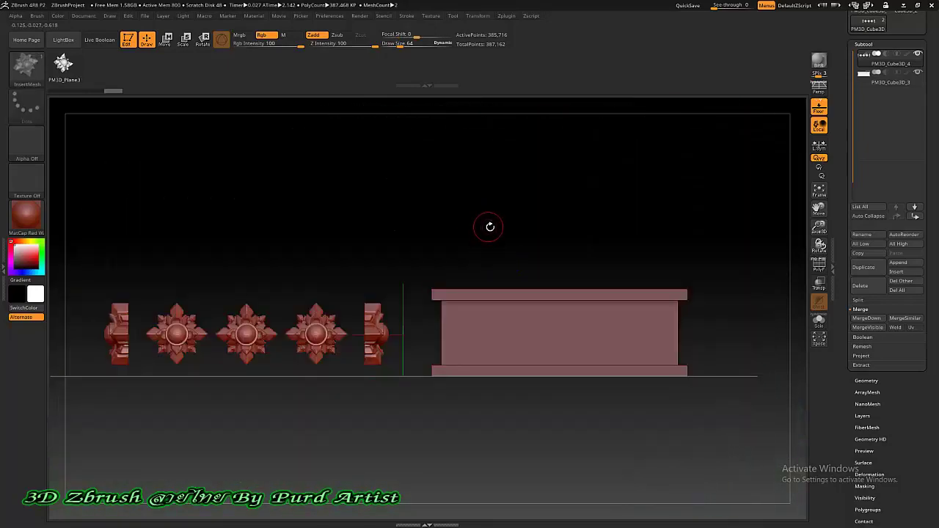
pyautogui.moveTo(483, 233)
pyautogui.mouseDown()
pyautogui.moveTo(467, 272)
pyautogui.moveTo(478, 272)
pyautogui.mouseUp()
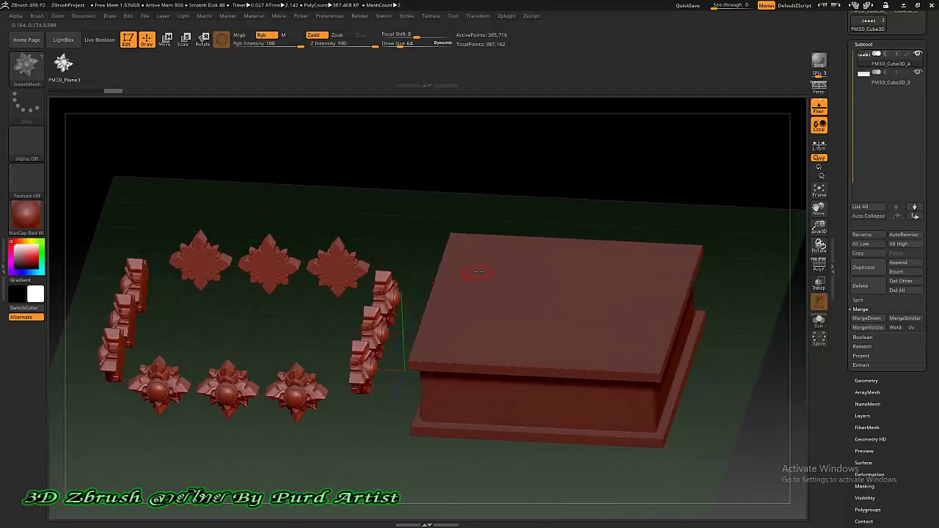
pyautogui.click(820, 341)
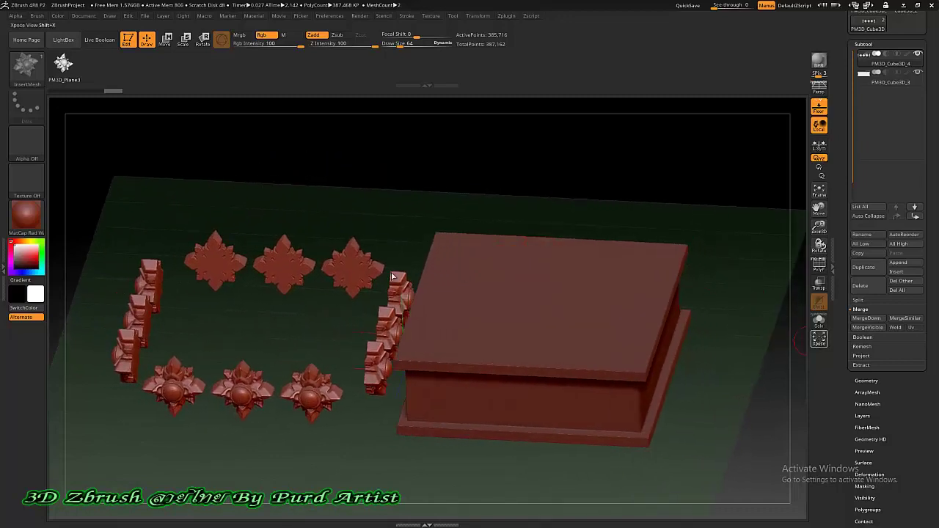